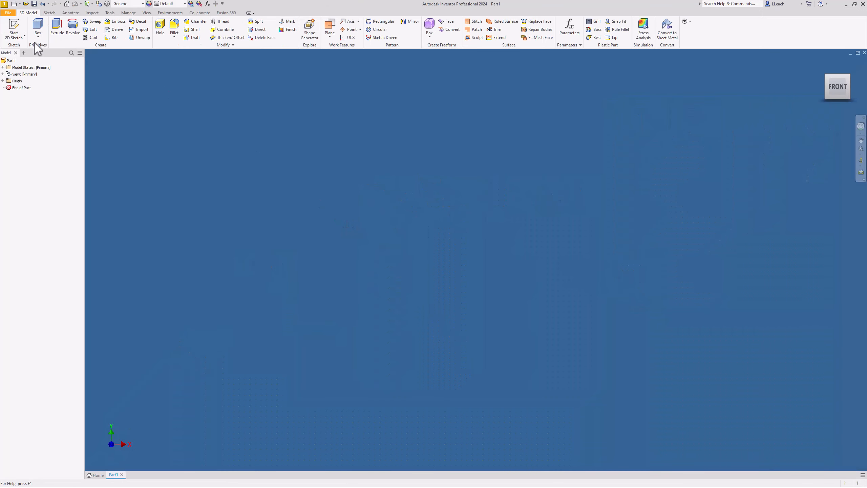
Sketch a 0.375 in diameter circle centred on the origin on the YZ plane, and finish the sketch
{"action": "left_click", "coordinate": [14, 39]}
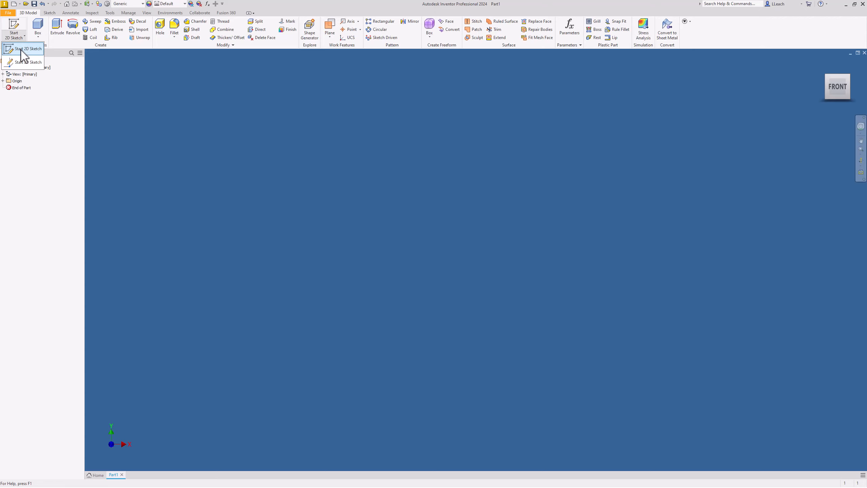
{"action": "left_click", "coordinate": [22, 50]}
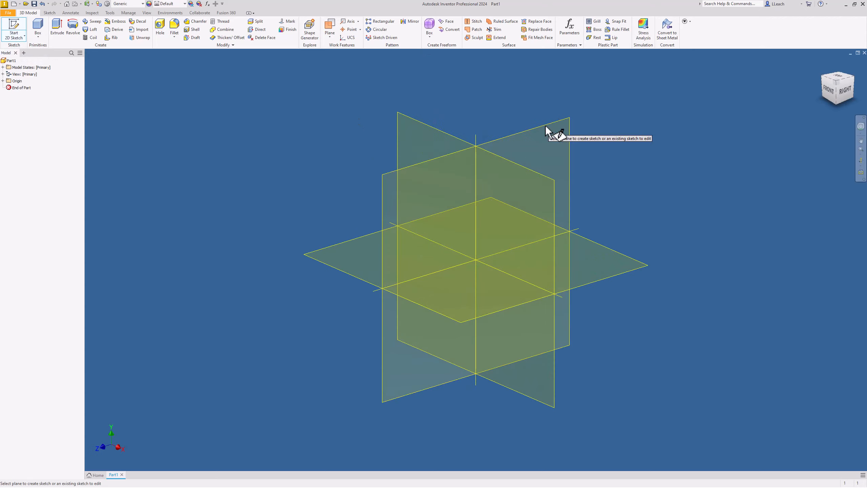
{"action": "left_click", "coordinate": [522, 132]}
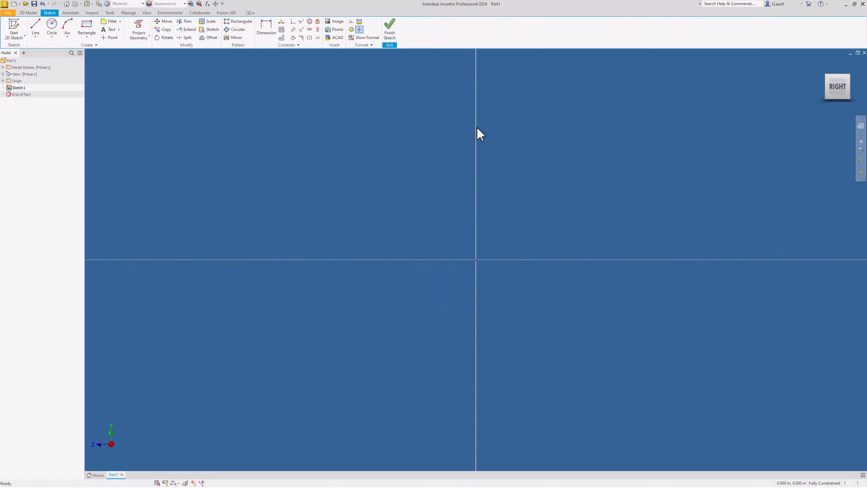
{"action": "left_click", "coordinate": [53, 37]}
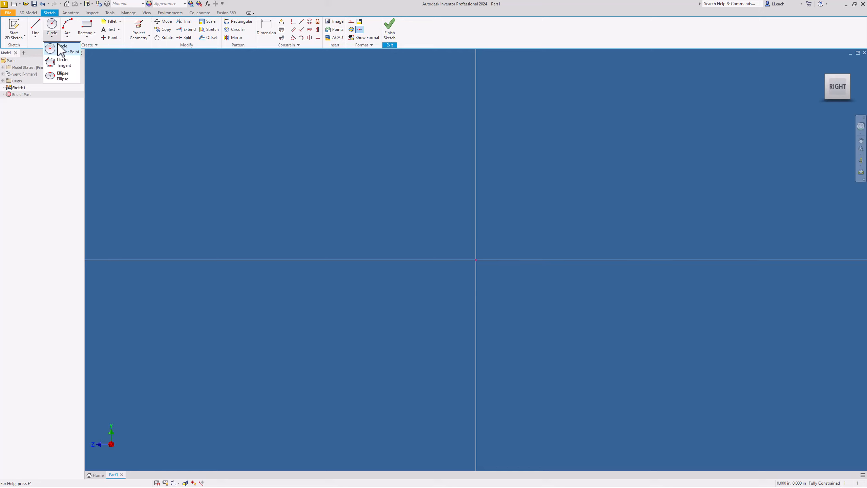
{"action": "left_click", "coordinate": [62, 53]}
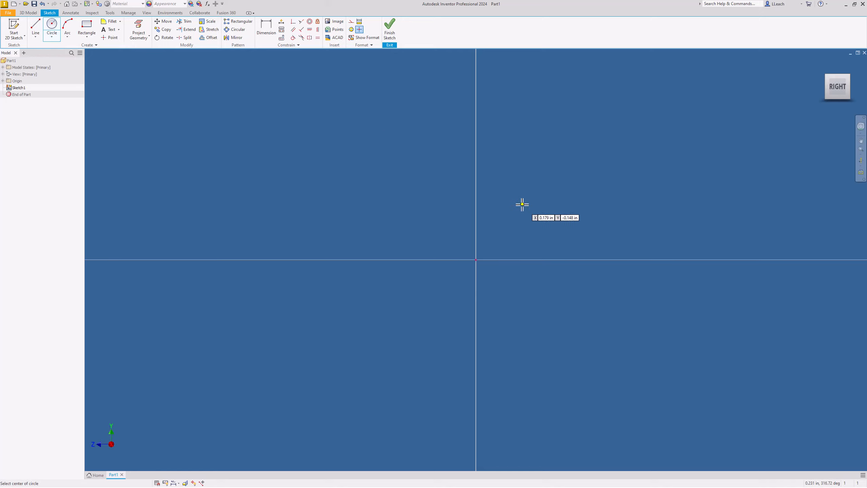
{"action": "left_click", "coordinate": [475, 259]}
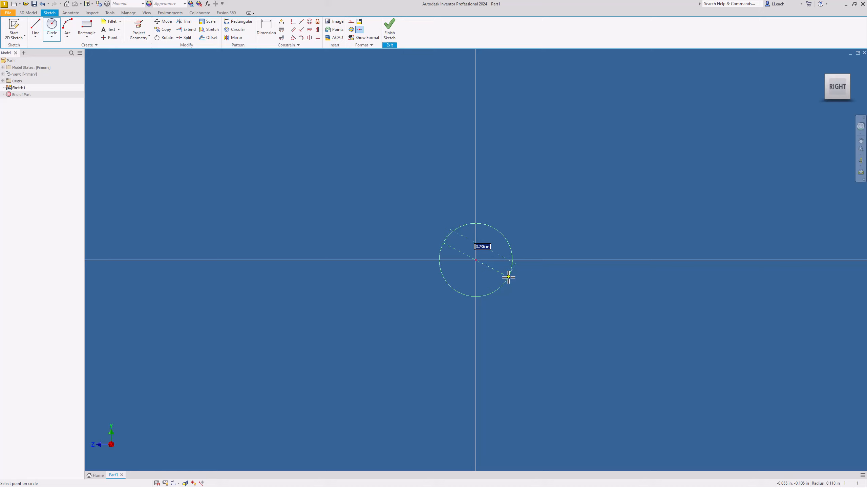
{"action": "type", "text": ".375"}
{"action": "key", "text": "Return"}
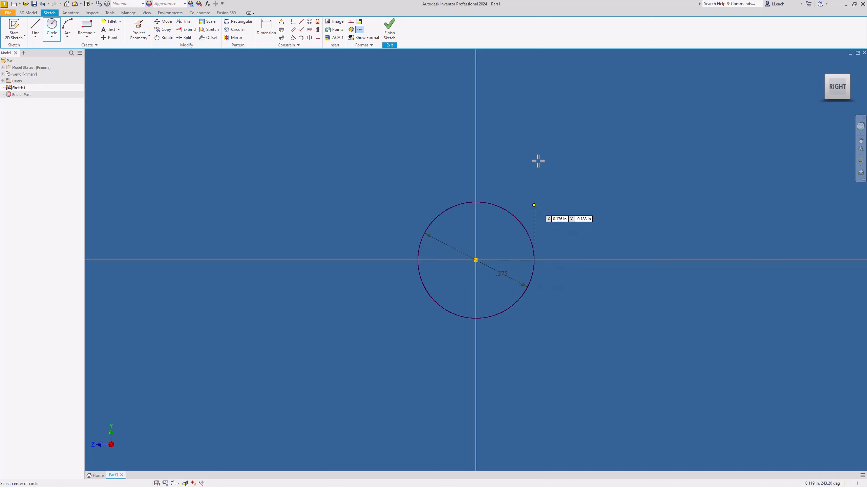
{"action": "left_click", "coordinate": [391, 33]}
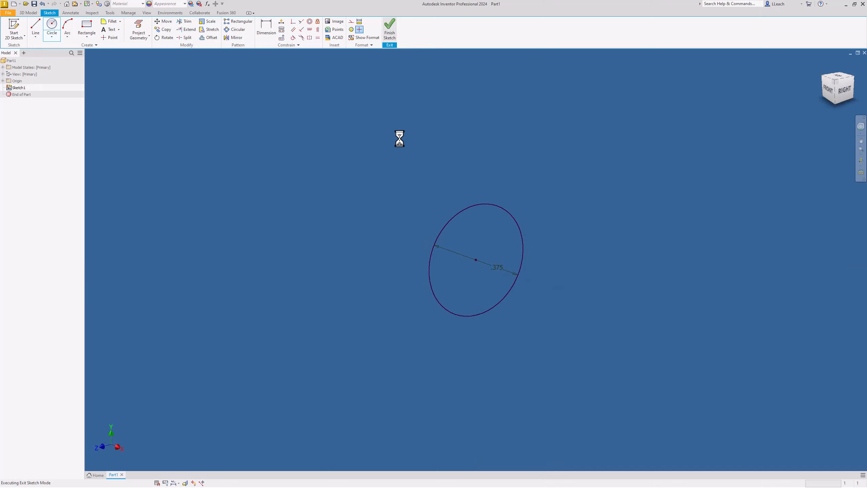
Extrude the circle symmetrically about the sketch plane to a total length of 5 in
{"action": "left_click", "coordinate": [58, 27]}
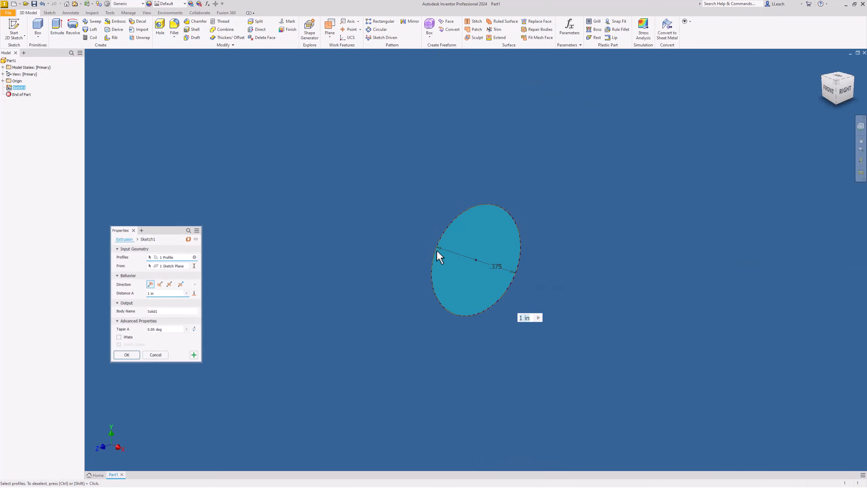
{"action": "left_click", "coordinate": [170, 284]}
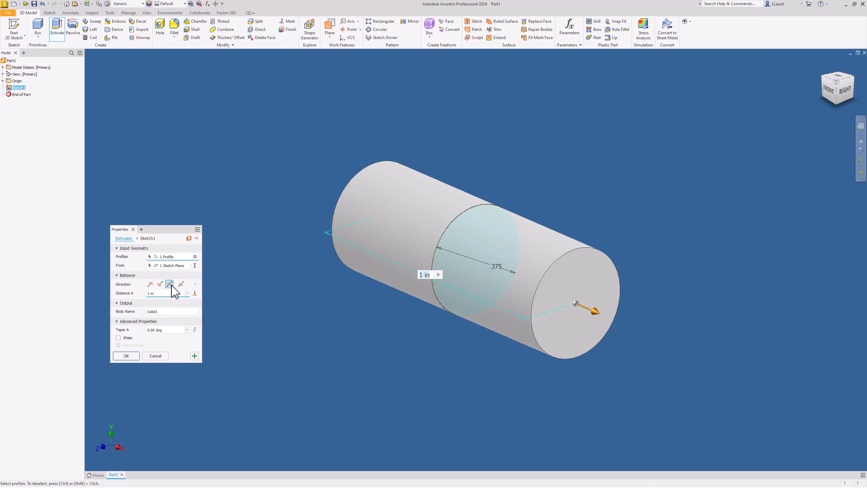
{"action": "left_click", "coordinate": [147, 293]}
{"action": "key", "text": "BackSpace"}
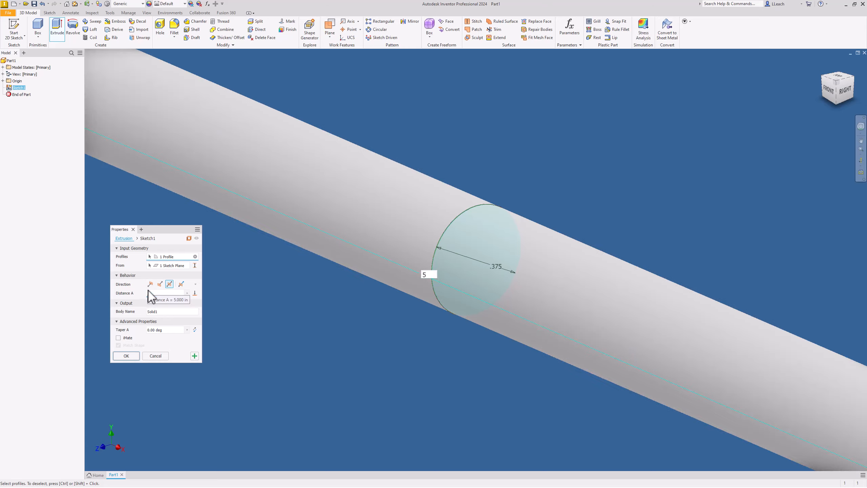
{"action": "scroll", "coordinate": [338, 343], "scroll_direction": "down", "scroll_amount": 3}
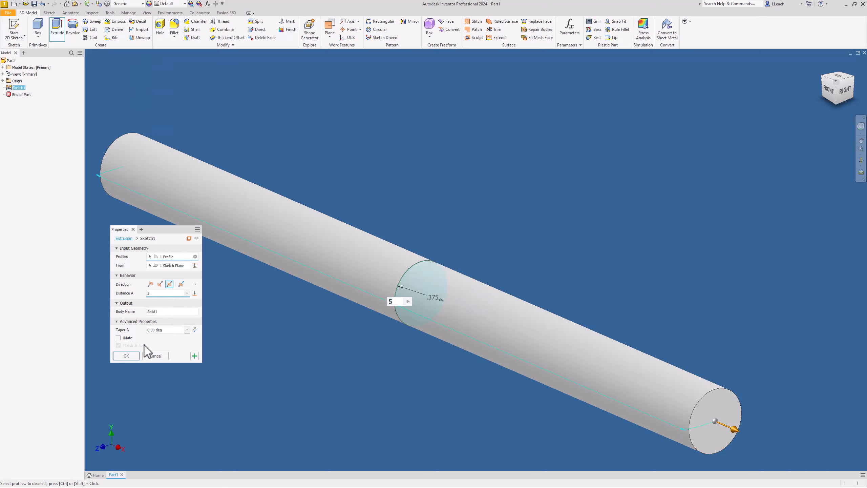
{"action": "left_click", "coordinate": [125, 355]}
Assign the Steel, Alloy material to the rod
{"action": "scroll", "coordinate": [451, 270], "scroll_direction": "up", "scroll_amount": 3}
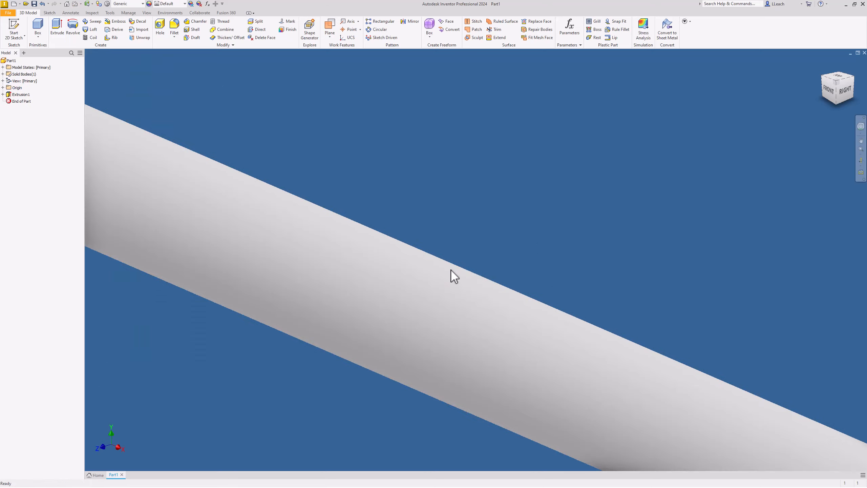
{"action": "scroll", "coordinate": [458, 263], "scroll_direction": "down", "scroll_amount": 5}
{"action": "middle_click_drag", "start_coordinate": [460, 260], "coordinate": [499, 244]}
{"action": "scroll", "coordinate": [499, 243], "scroll_direction": "down", "scroll_amount": 3}
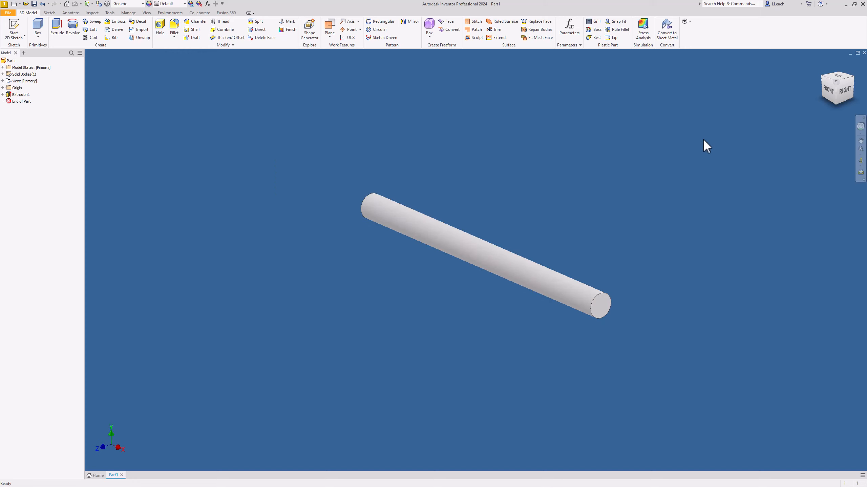
{"action": "left_click", "coordinate": [822, 65]}
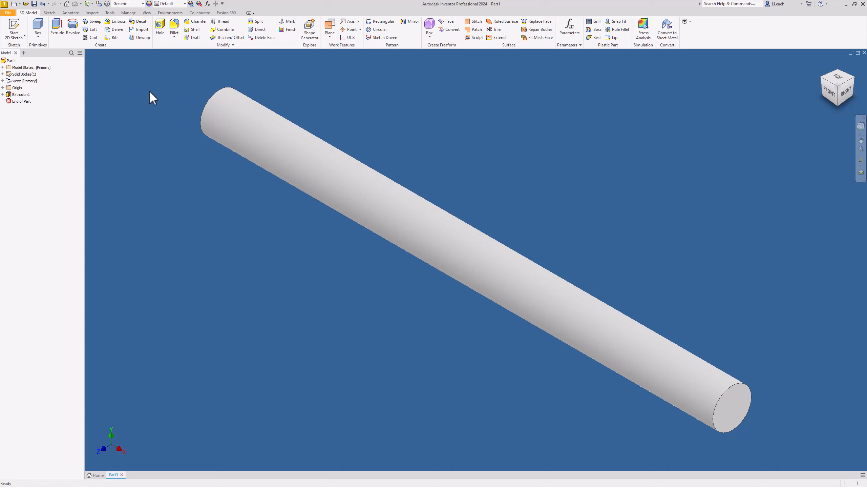
{"action": "left_click", "coordinate": [184, 4]}
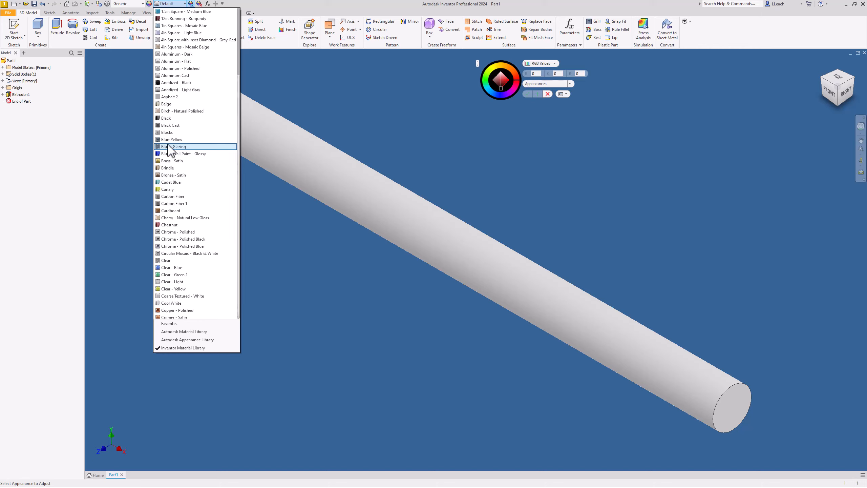
{"action": "left_click", "coordinate": [313, 111]}
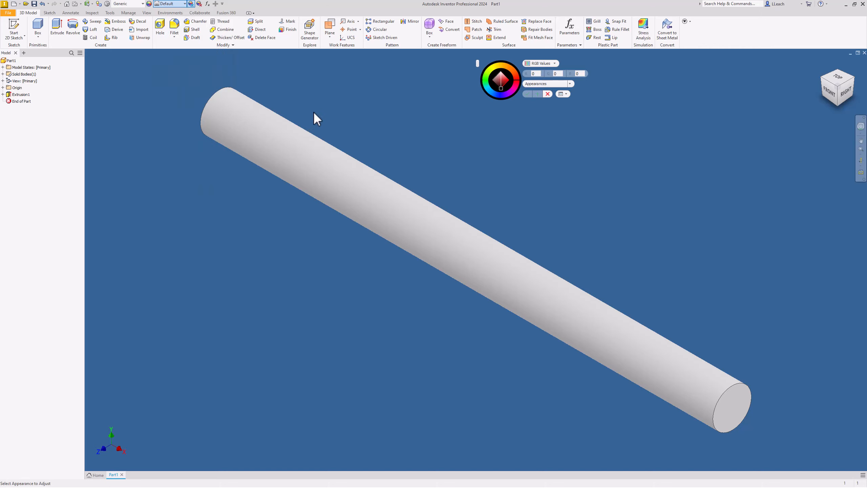
{"action": "left_click", "coordinate": [143, 4]}
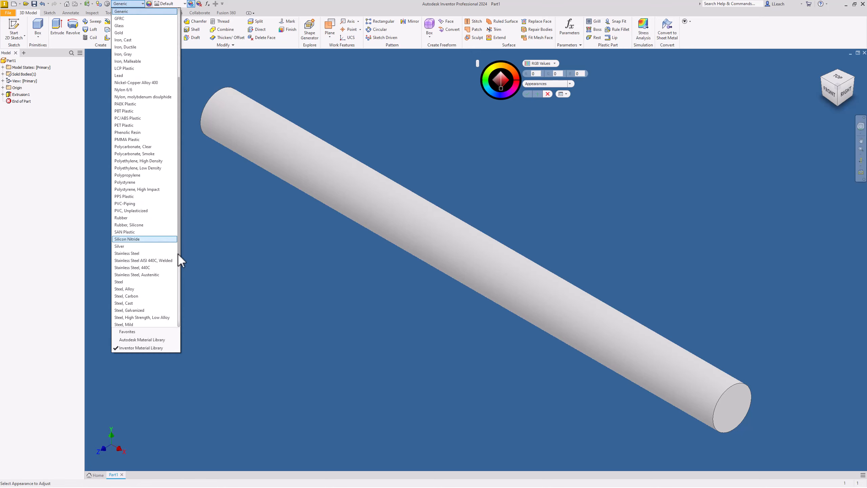
{"action": "left_click", "coordinate": [123, 289]}
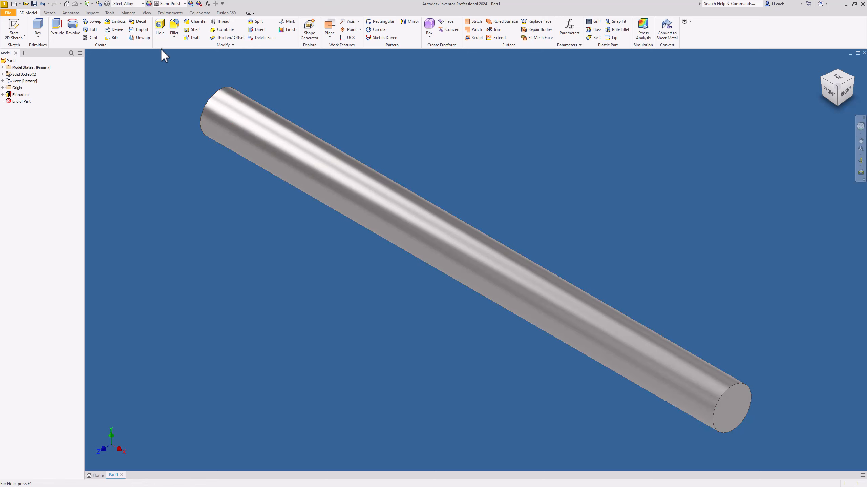
Save the part as HANDLE ROD in the Inventor folder
{"action": "left_click", "coordinate": [8, 13]}
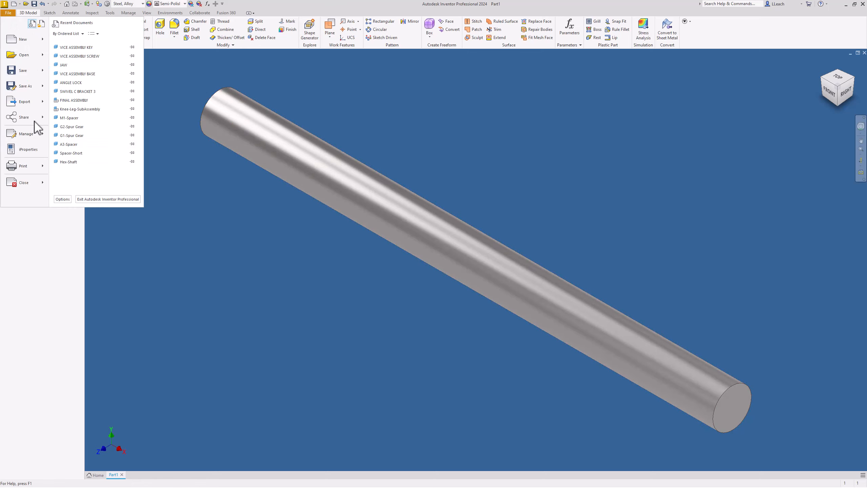
{"action": "left_click", "coordinate": [24, 84]}
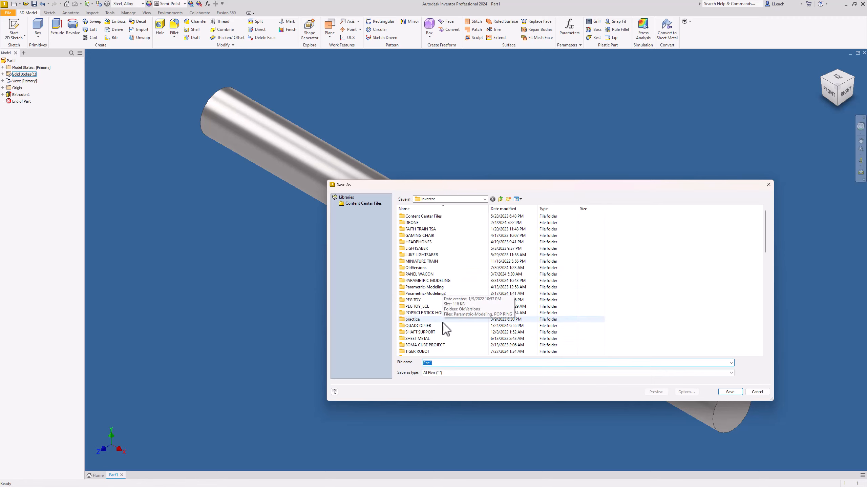
{"action": "left_click_drag", "start_coordinate": [438, 362], "coordinate": [423, 362]}
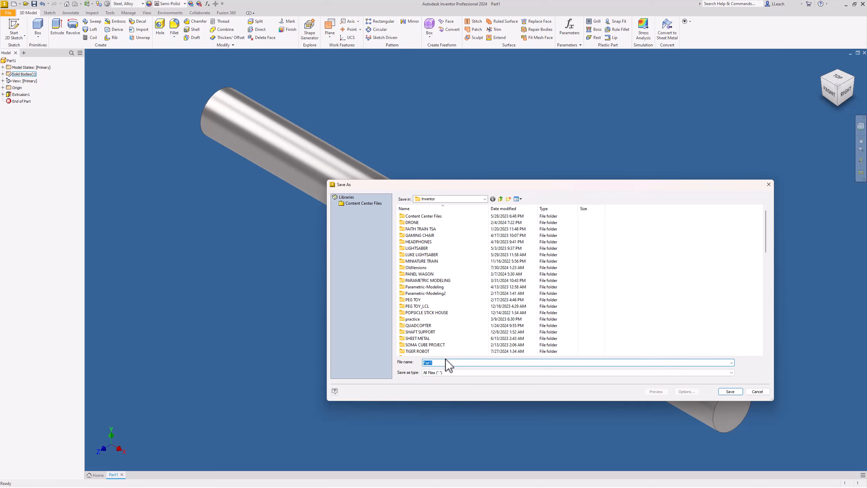
{"action": "type", "text": "HANDLE ROD"}
{"action": "left_click", "coordinate": [730, 391]}
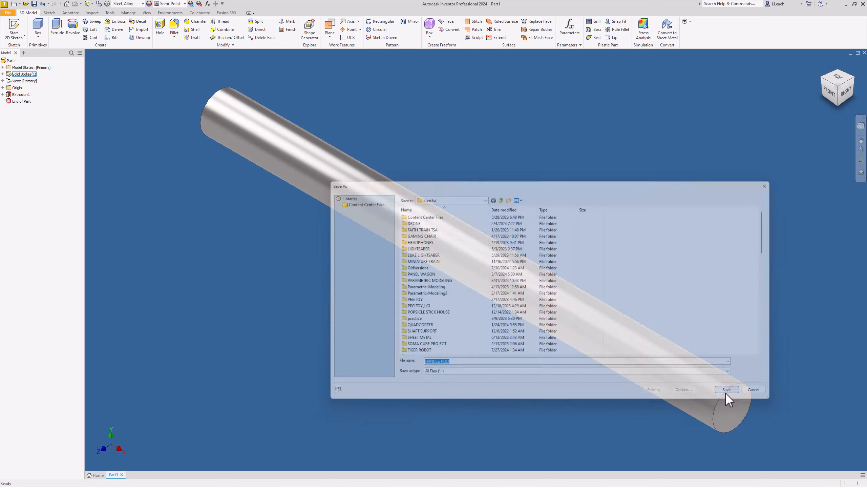
Create a new part file from the English Standard (in).ipt template
{"action": "left_click", "coordinate": [6, 13]}
{"action": "left_click", "coordinate": [23, 41]}
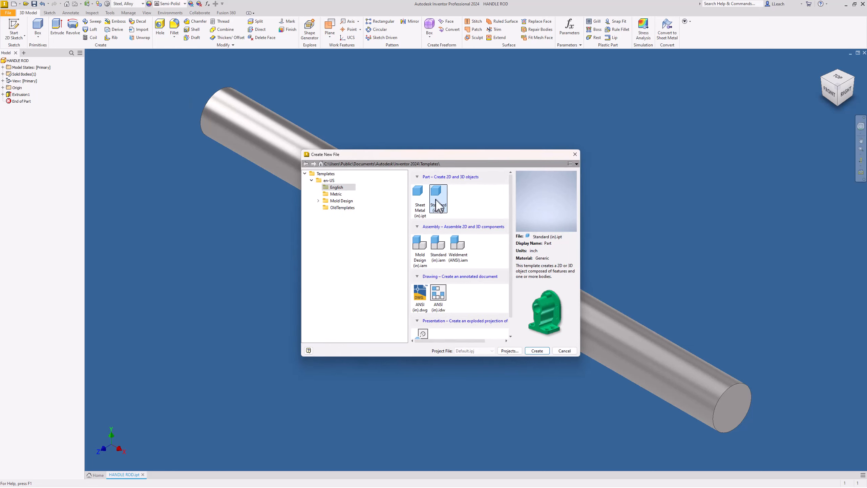
{"action": "left_click", "coordinate": [537, 350]}
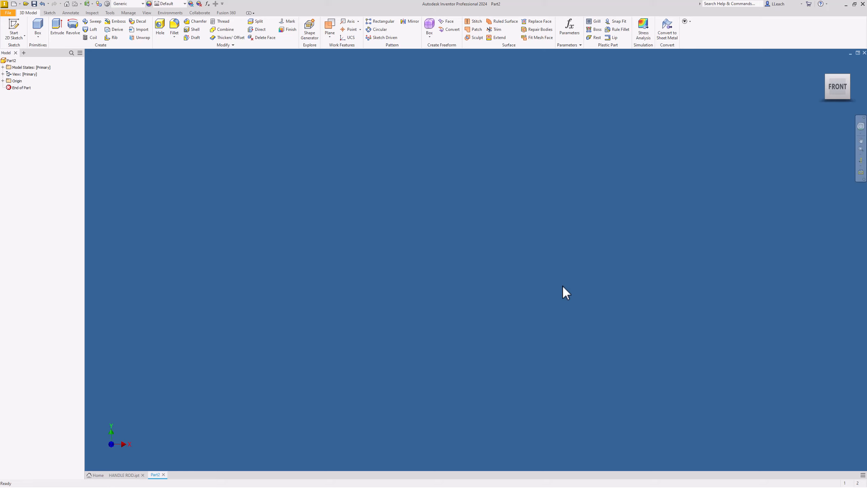
Sketch a 0.625 in diameter circle centred on the origin on the new part's YZ plane, and finish the sketch
{"action": "left_click", "coordinate": [17, 36]}
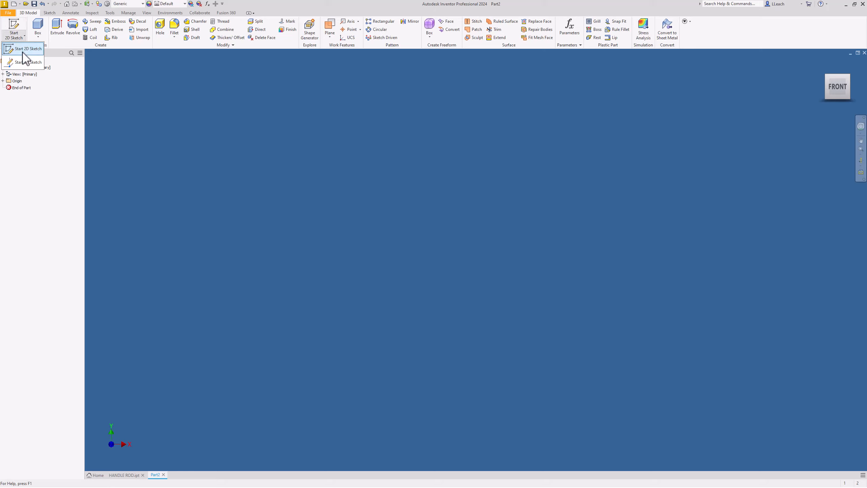
{"action": "left_click", "coordinate": [23, 52]}
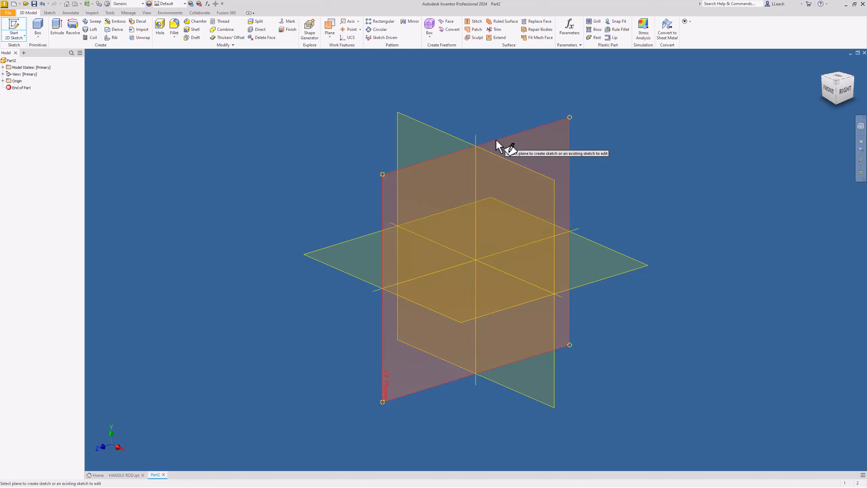
{"action": "left_click", "coordinate": [495, 140]}
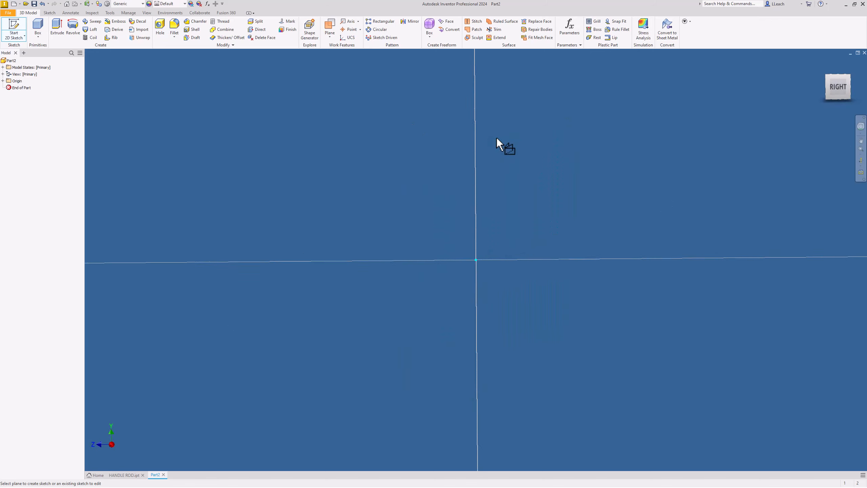
{"action": "left_click", "coordinate": [51, 37]}
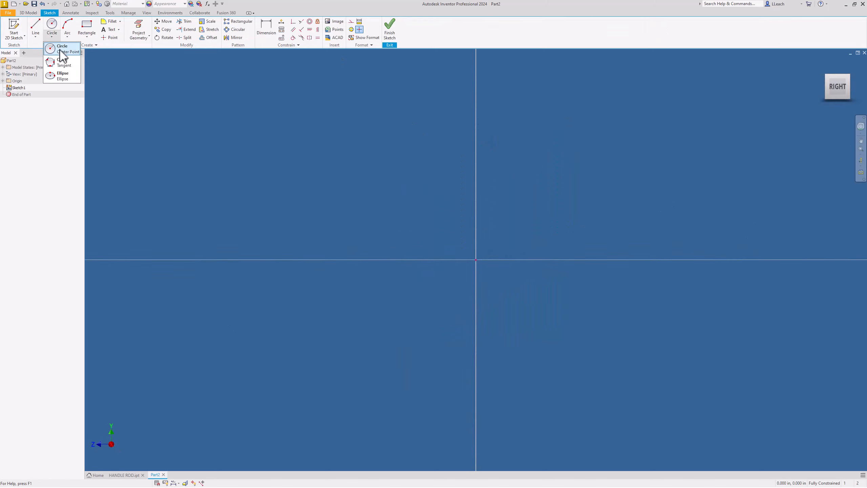
{"action": "left_click", "coordinate": [63, 49]}
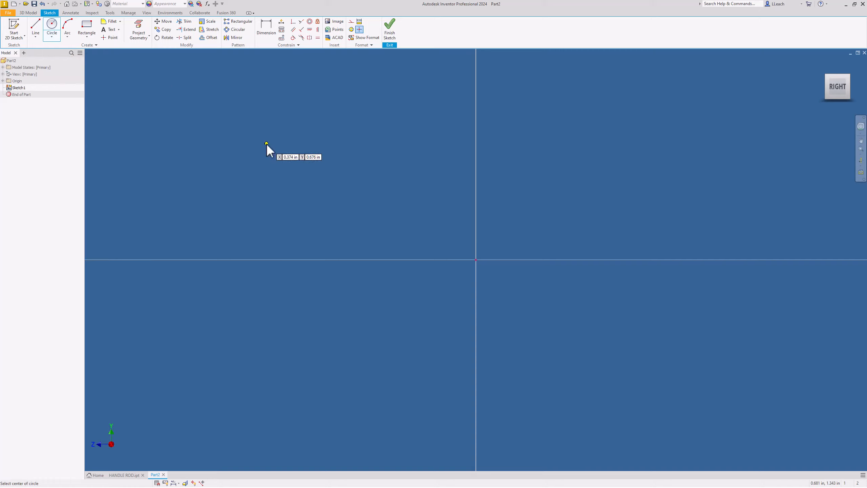
{"action": "left_click", "coordinate": [477, 259]}
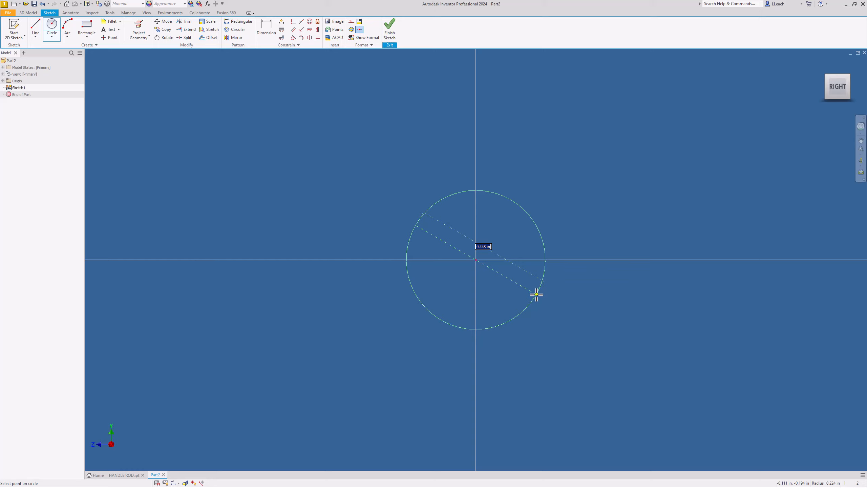
{"action": "type", "text": ".625"}
{"action": "key", "text": "Return"}
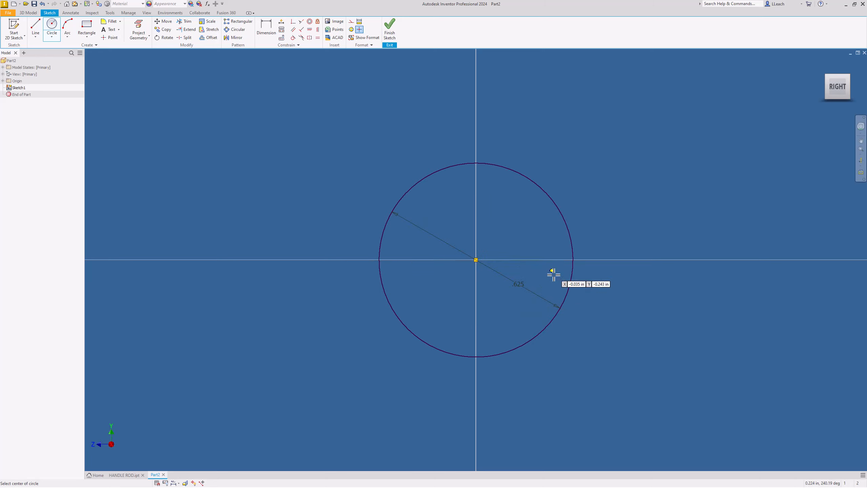
{"action": "left_click", "coordinate": [390, 34]}
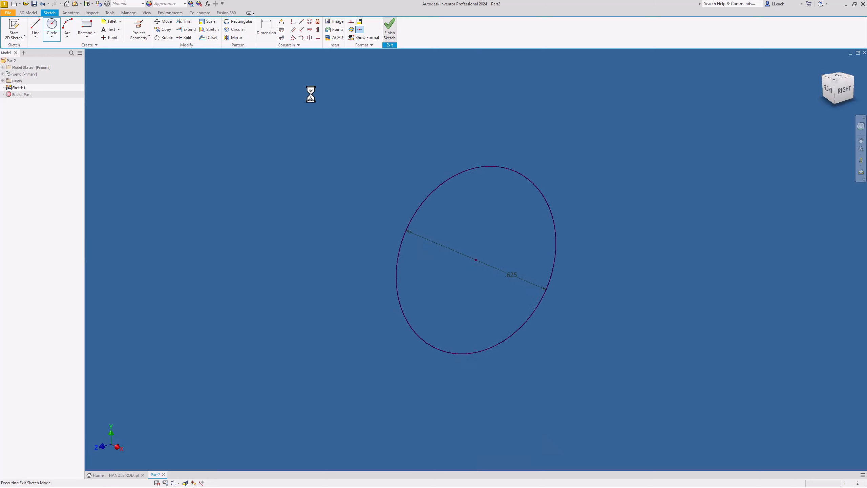
Extrude the 0.625 in circle symmetrically about its sketch plane to a total length of 0.75 in
{"action": "left_click", "coordinate": [58, 28]}
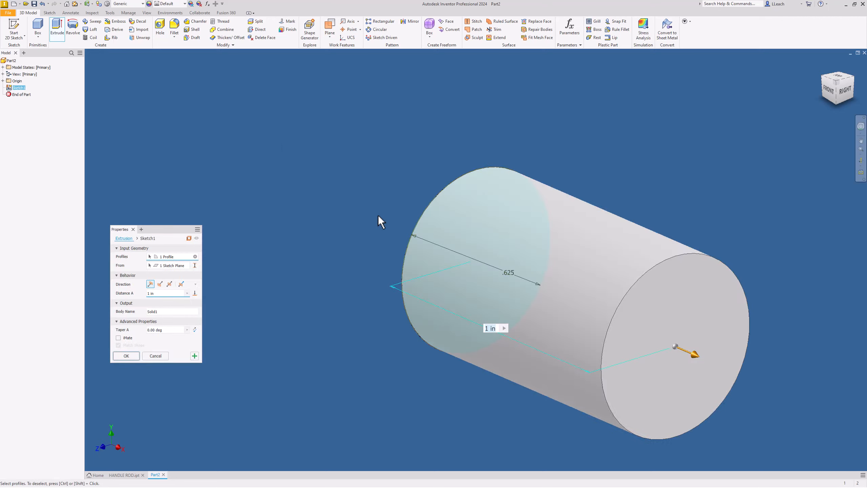
{"action": "left_click", "coordinate": [169, 285]}
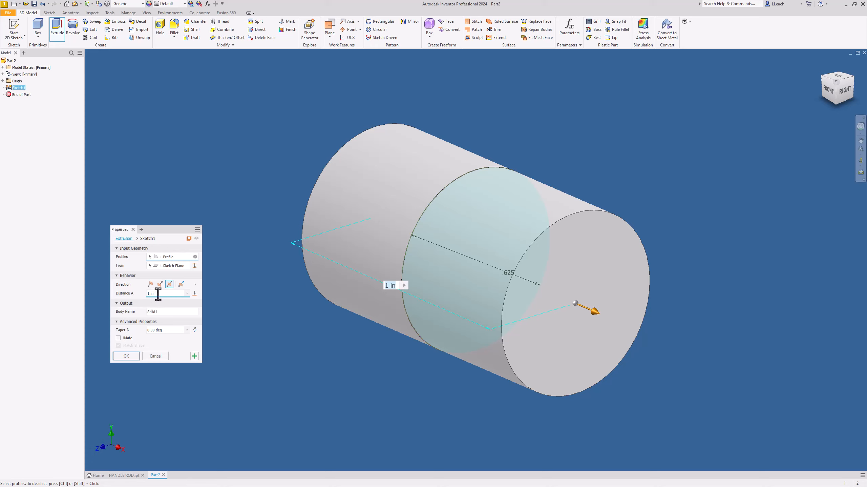
{"action": "left_click", "coordinate": [158, 293]}
{"action": "type", "text": ".75"}
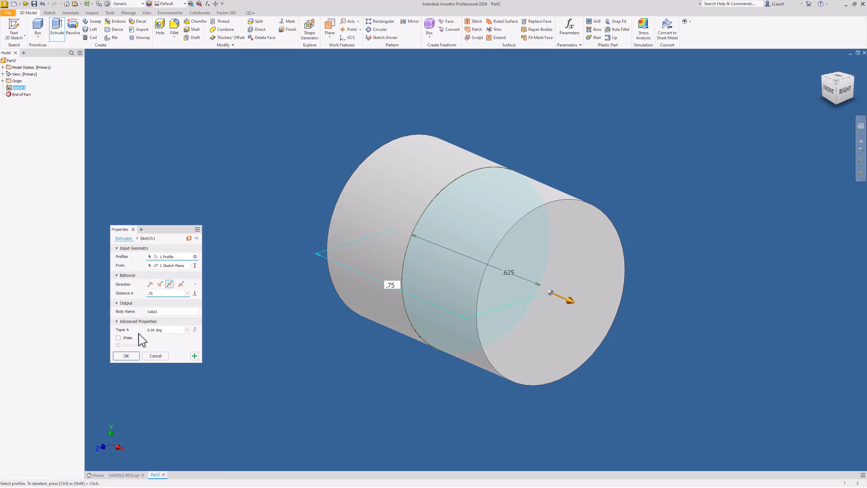
{"action": "left_click", "coordinate": [127, 355]}
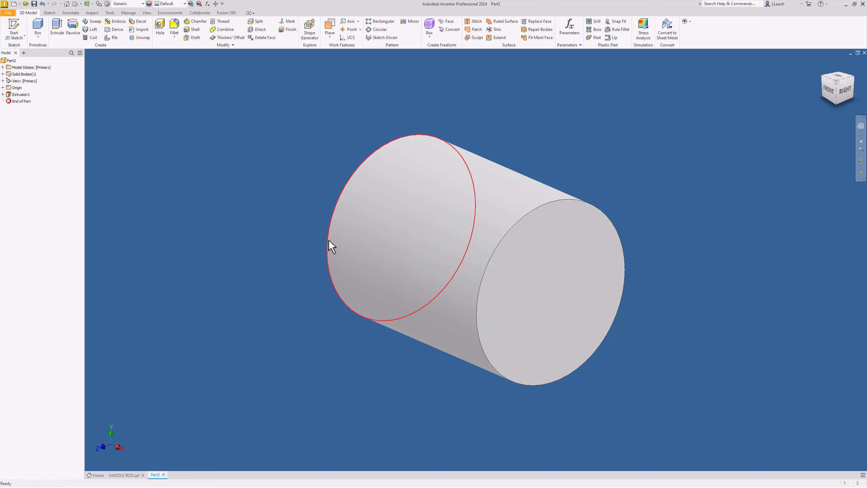
Chamfer the outer edge of the cylinder's right end face with a 0.0625 in distance and a 45° angle
{"action": "left_click", "coordinate": [199, 22]}
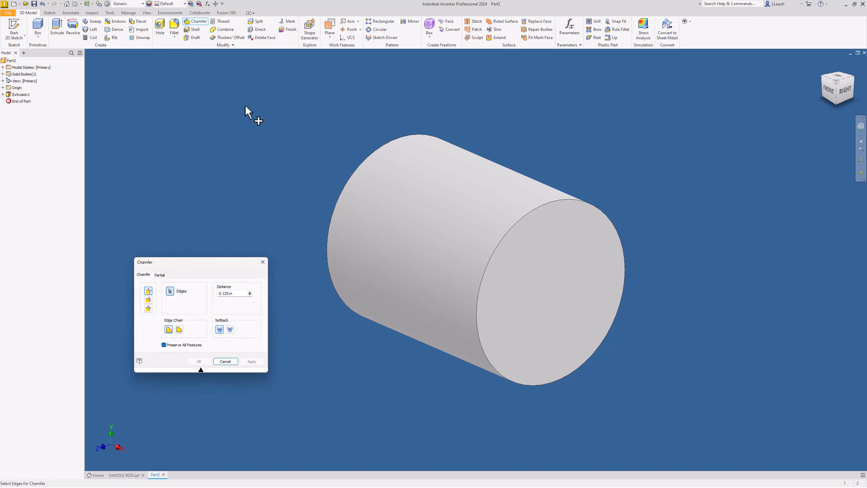
{"action": "left_click", "coordinate": [148, 300]}
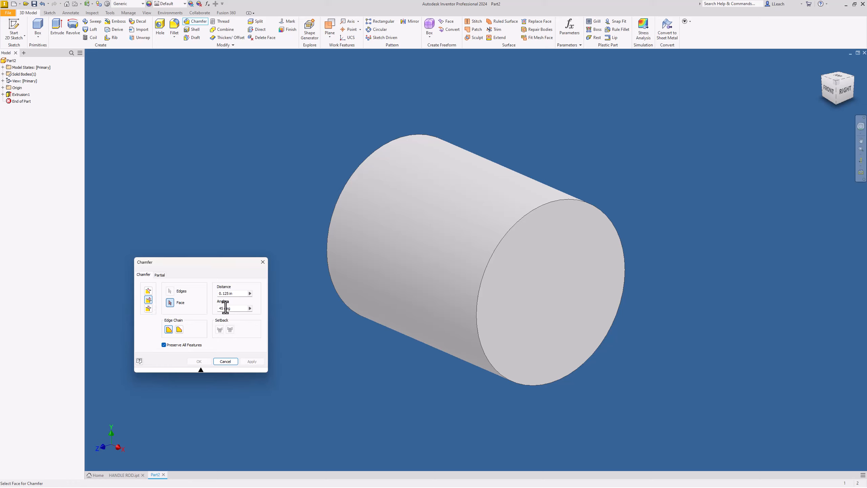
{"action": "left_click_drag", "start_coordinate": [236, 293], "coordinate": [209, 292]}
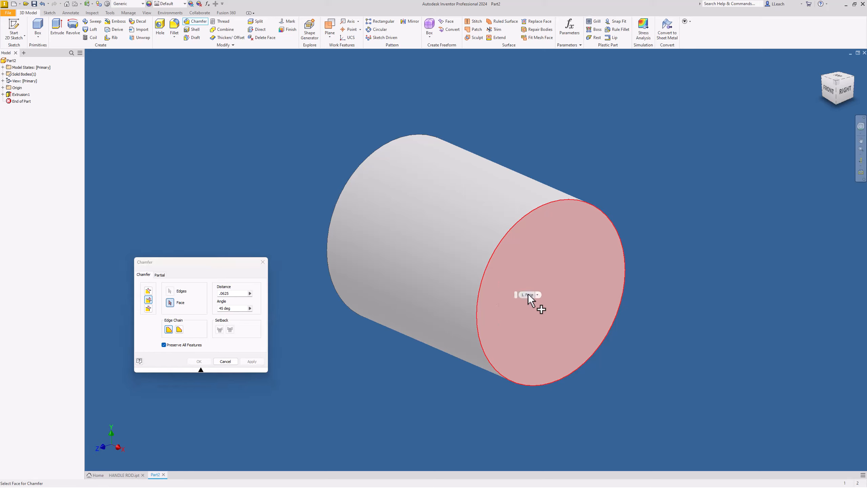
{"action": "left_click", "coordinate": [544, 260]}
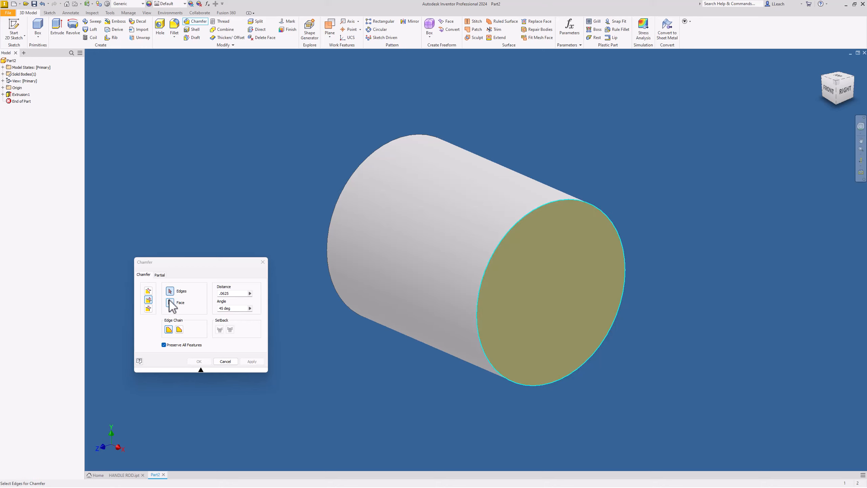
{"action": "left_click", "coordinate": [492, 253]}
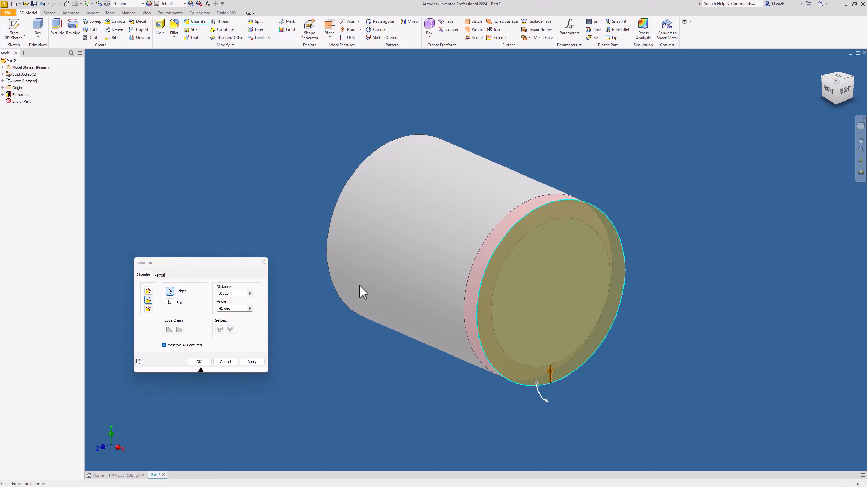
{"action": "left_click", "coordinate": [252, 361]}
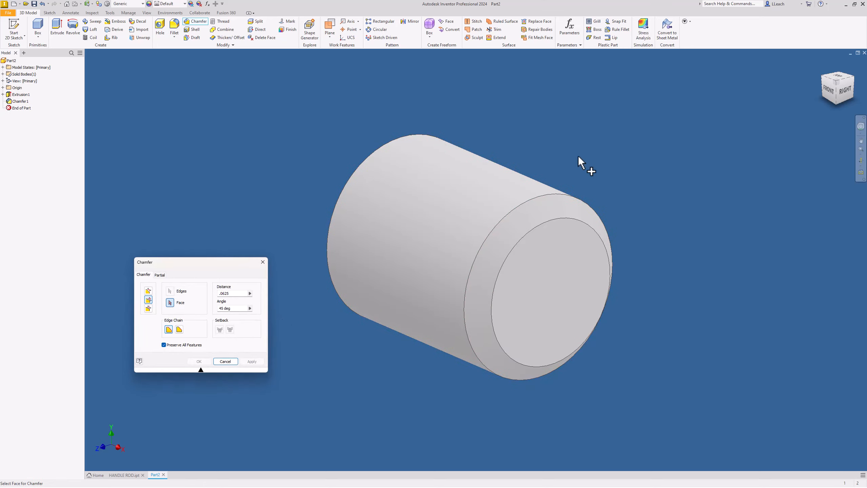
Add a matching 0.0625 in by 45° chamfer to the outer edge of the cylinder's left end face
{"action": "left_click", "coordinate": [824, 83]}
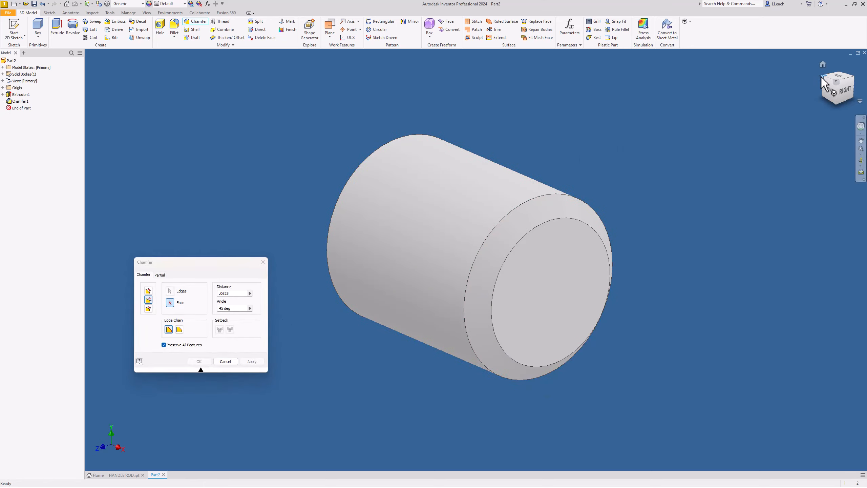
{"action": "left_click", "coordinate": [170, 302]}
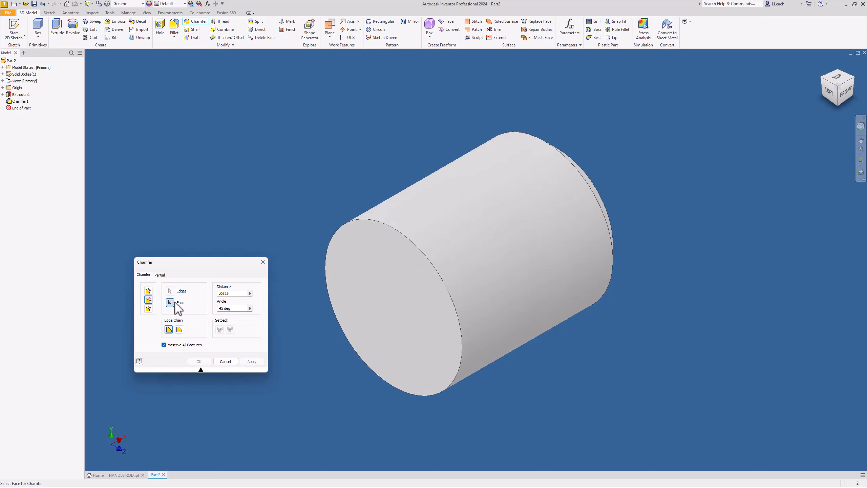
{"action": "left_click", "coordinate": [369, 288]}
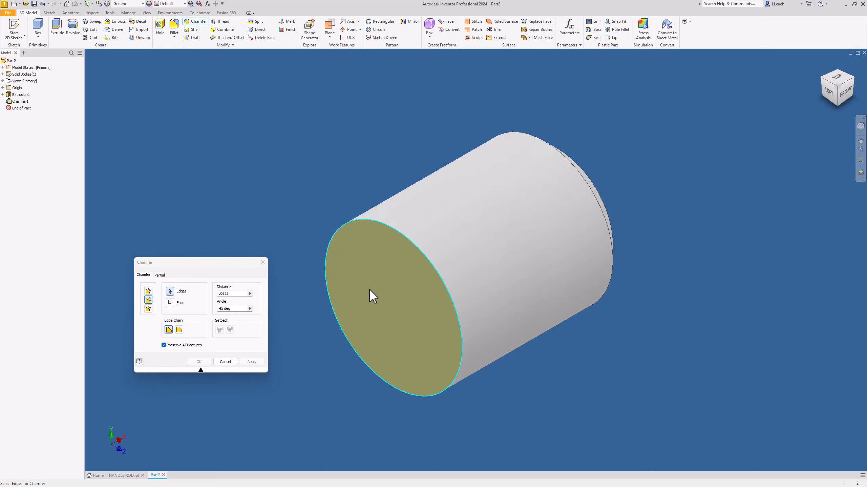
{"action": "left_click", "coordinate": [170, 290]}
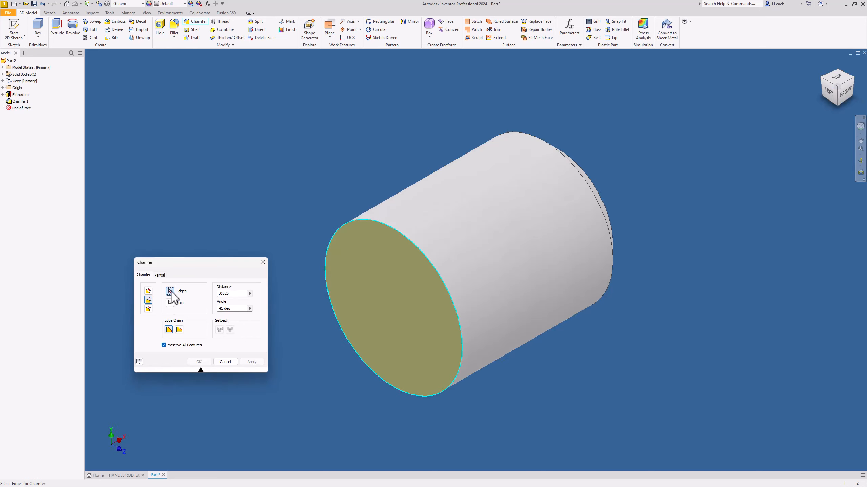
{"action": "left_click", "coordinate": [403, 236]}
{"action": "left_click", "coordinate": [253, 361]}
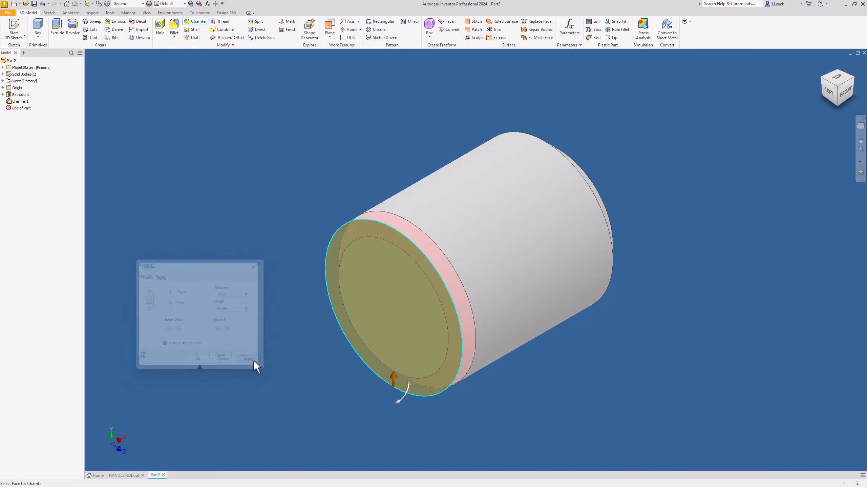
{"action": "left_click", "coordinate": [263, 262]}
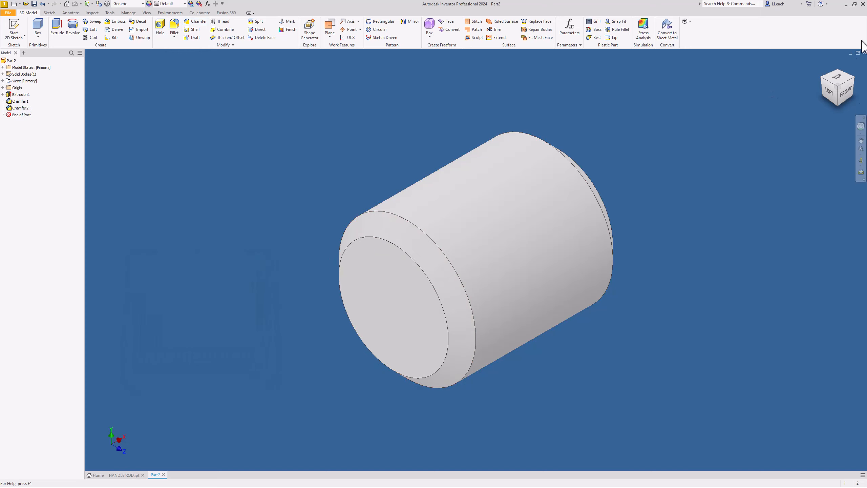
Sketch a 0.375 in diameter circle centred on the cylinder's right end face, and finish the sketch
{"action": "left_click", "coordinate": [848, 90]}
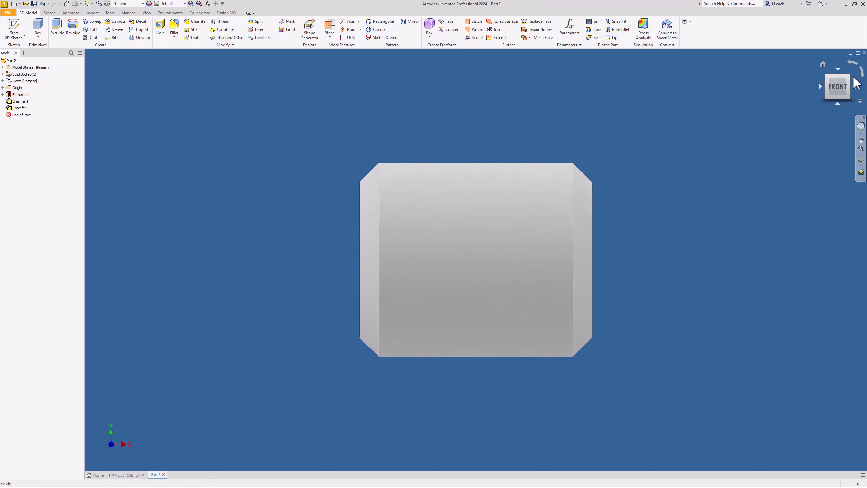
{"action": "left_click", "coordinate": [849, 75]}
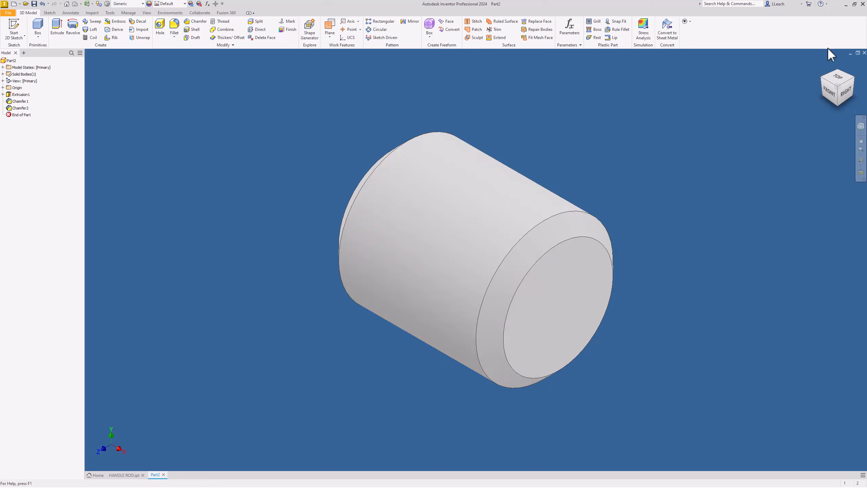
{"action": "left_click", "coordinate": [823, 64]}
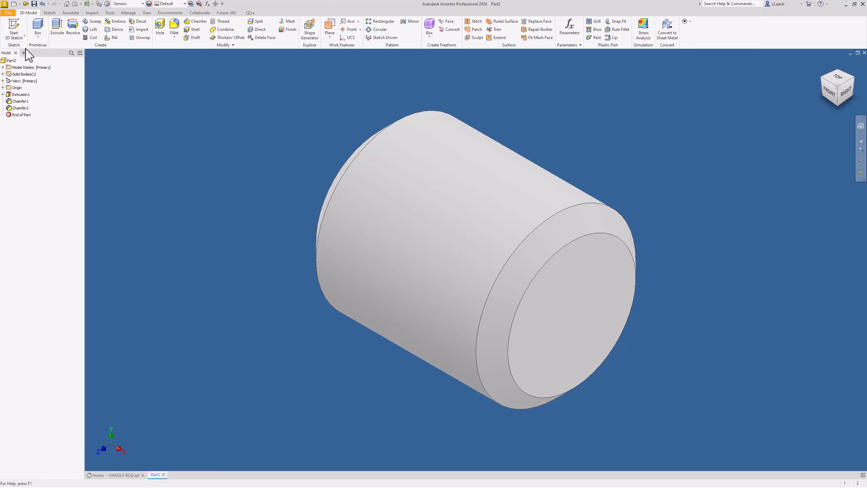
{"action": "left_click", "coordinate": [15, 35]}
{"action": "left_click", "coordinate": [566, 309]}
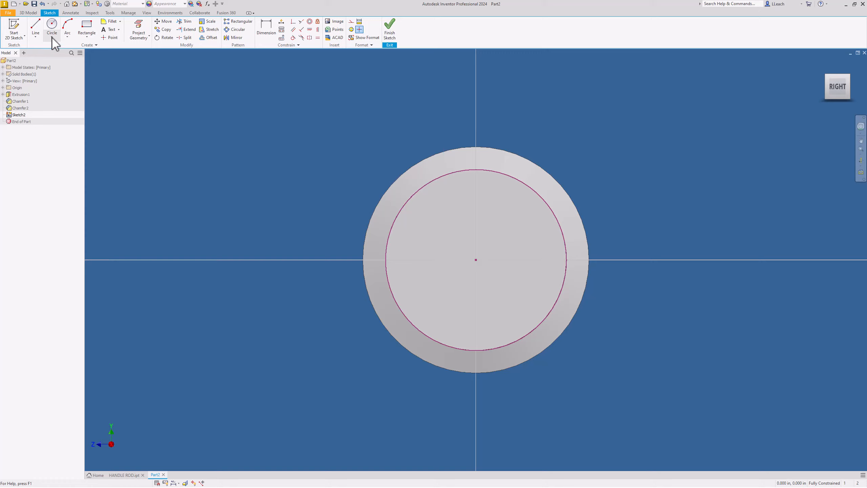
{"action": "left_click", "coordinate": [52, 38]}
{"action": "left_click", "coordinate": [61, 49]}
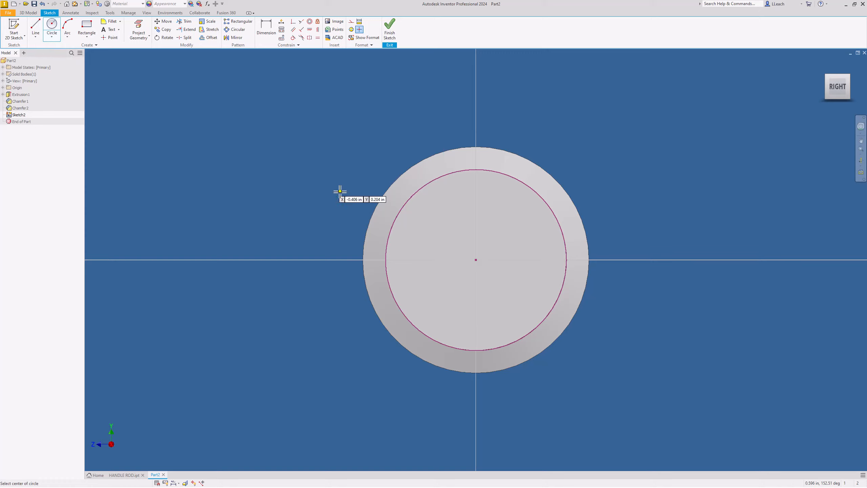
{"action": "left_click", "coordinate": [475, 260]}
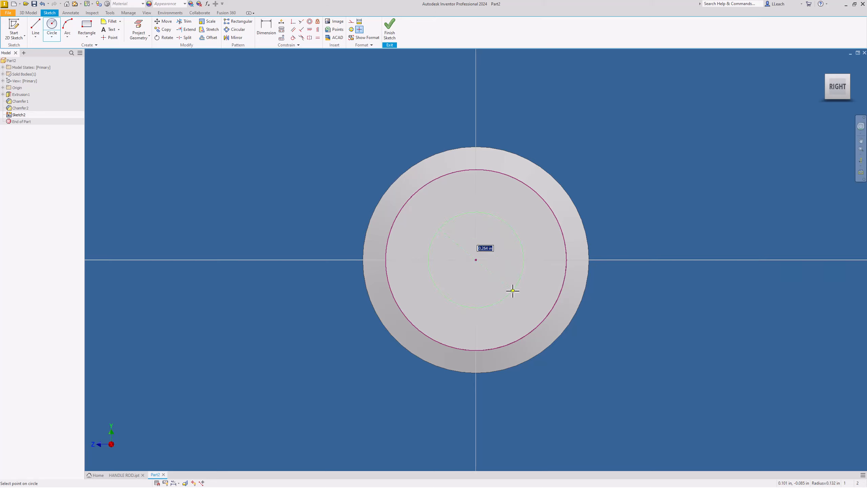
{"action": "type", "text": ".375"}
{"action": "key", "text": "Return"}
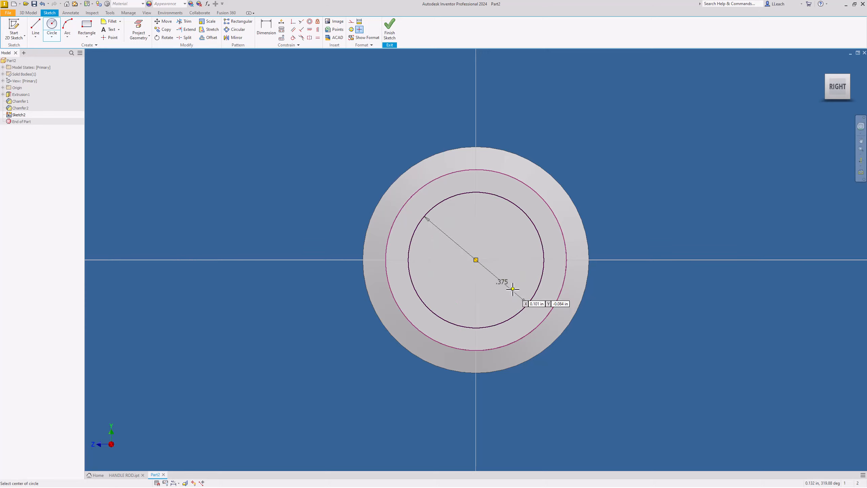
{"action": "left_click", "coordinate": [392, 35]}
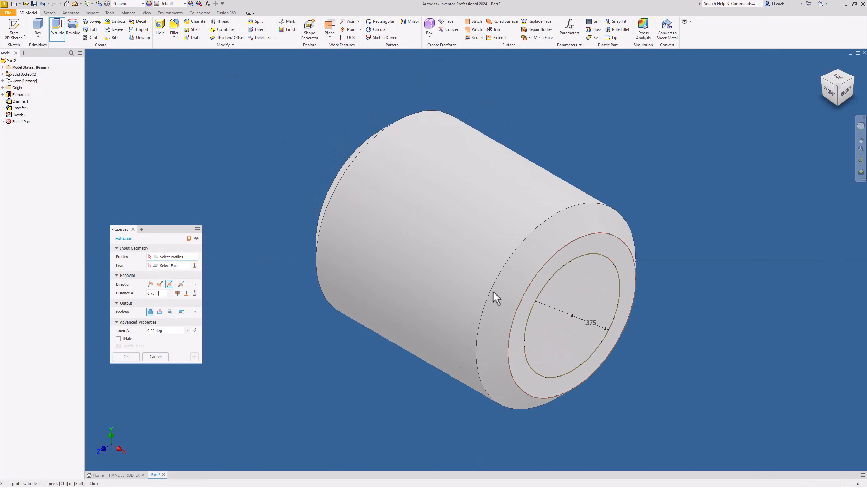
Extrude the 0.375 in circle as a cut 0.5 in deep into the cylinder to make a blind hole
{"action": "left_click", "coordinate": [568, 295]}
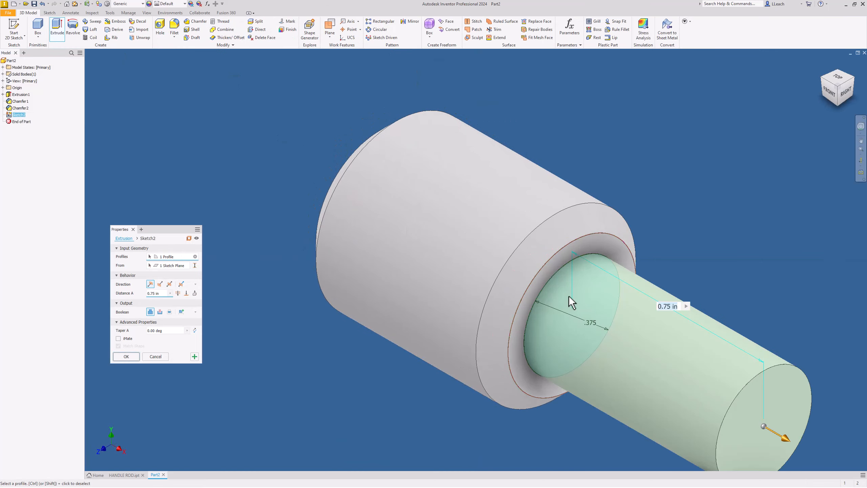
{"action": "left_click", "coordinate": [159, 311]}
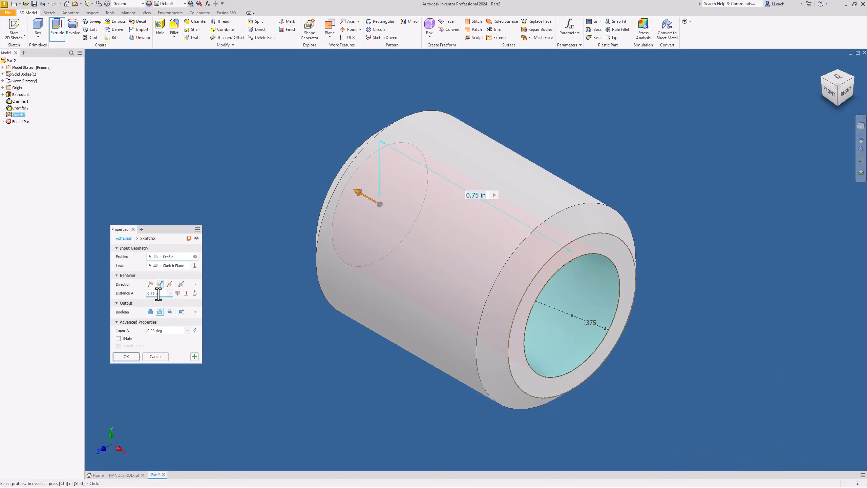
{"action": "left_click", "coordinate": [159, 293]}
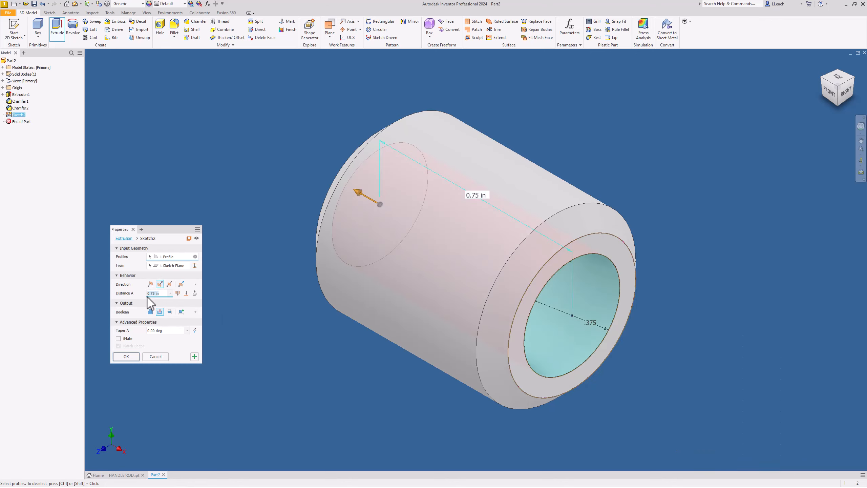
{"action": "type", "text": ".5"}
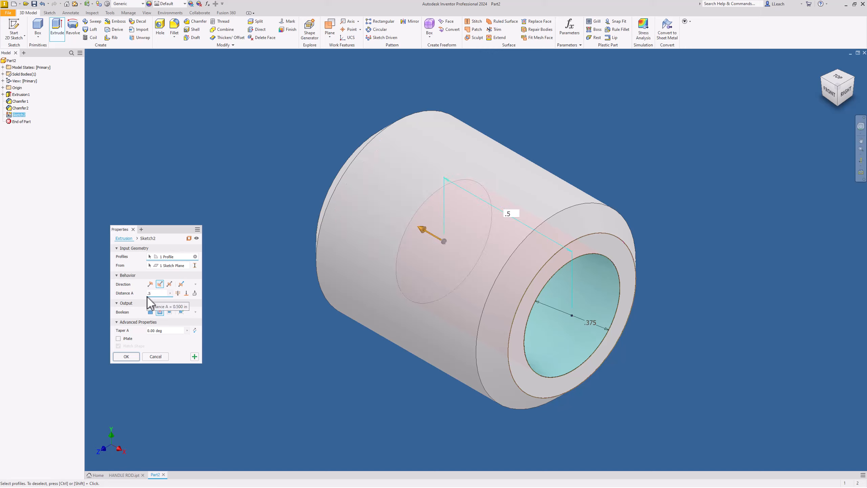
{"action": "left_click", "coordinate": [127, 356]}
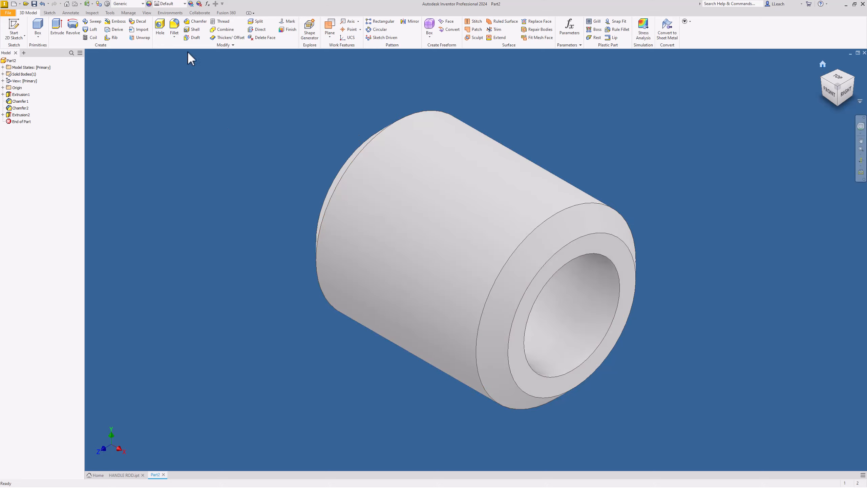
Assign the Steel, Alloy material to the chamfered cylinder
{"action": "left_click", "coordinate": [142, 4]}
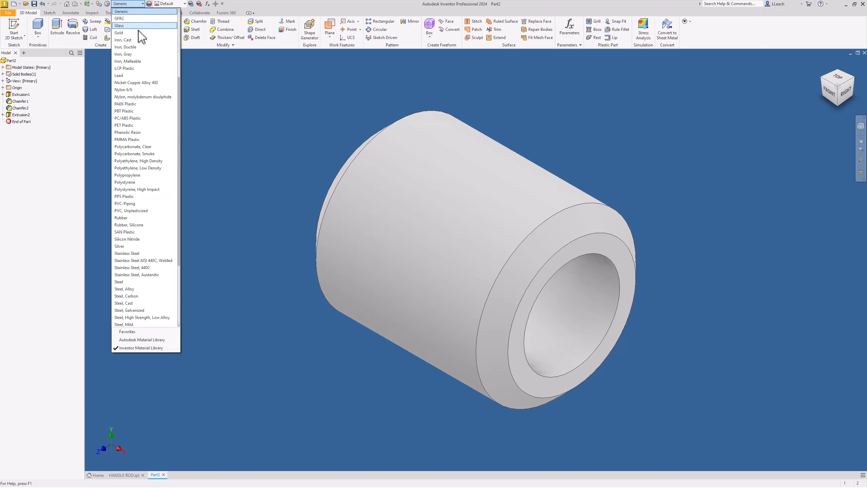
{"action": "left_click", "coordinate": [124, 288]}
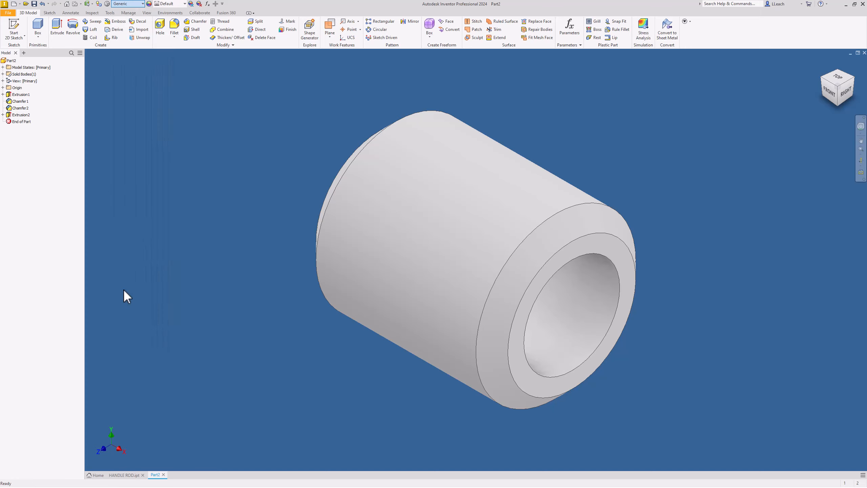
Start saving the new part in the Inventor folder
{"action": "left_click", "coordinate": [8, 13]}
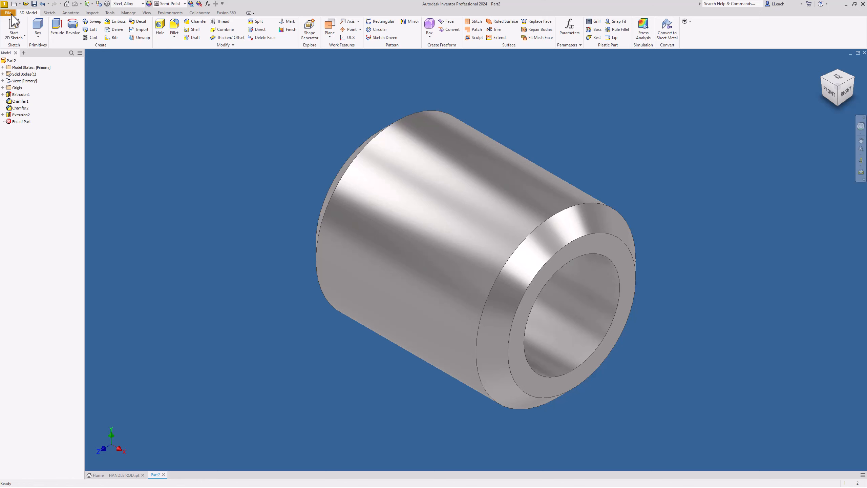
{"action": "left_click", "coordinate": [15, 73]}
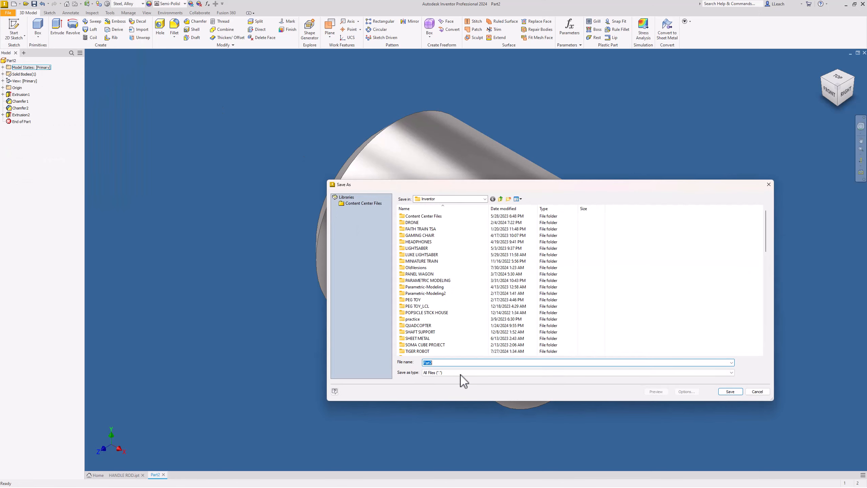